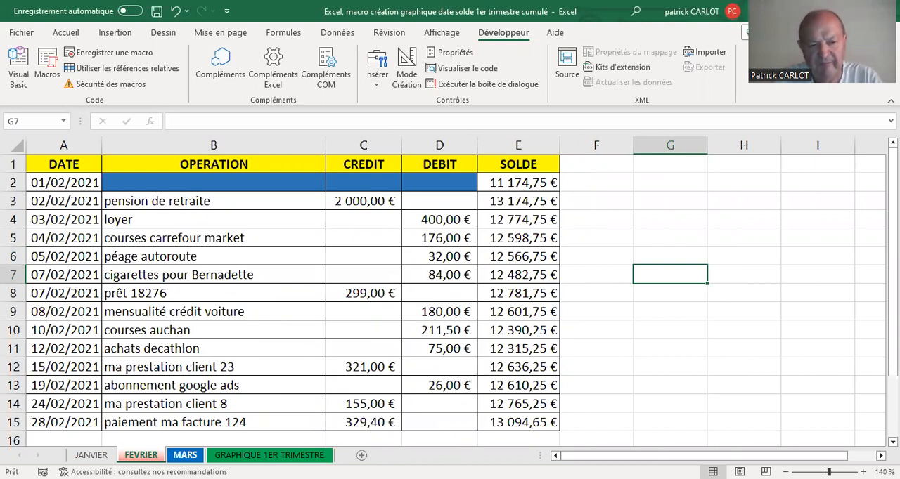
pyautogui.click(185, 455)
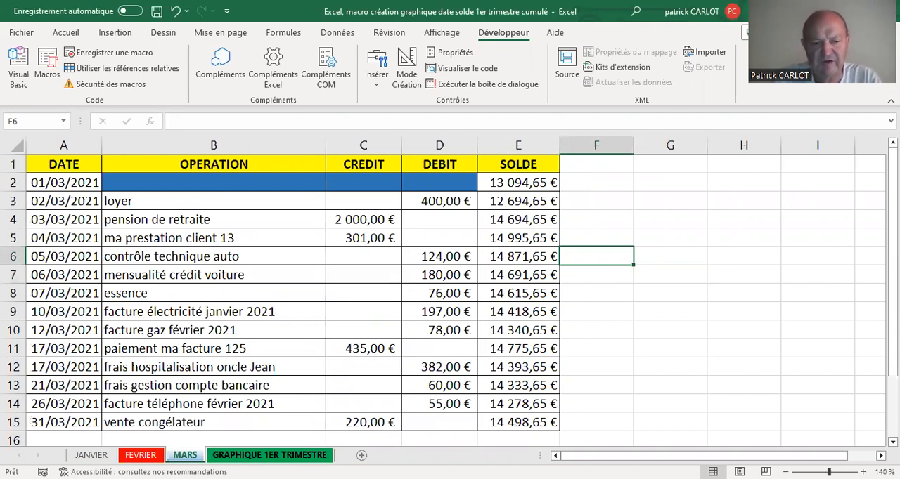
pyautogui.click(269, 455)
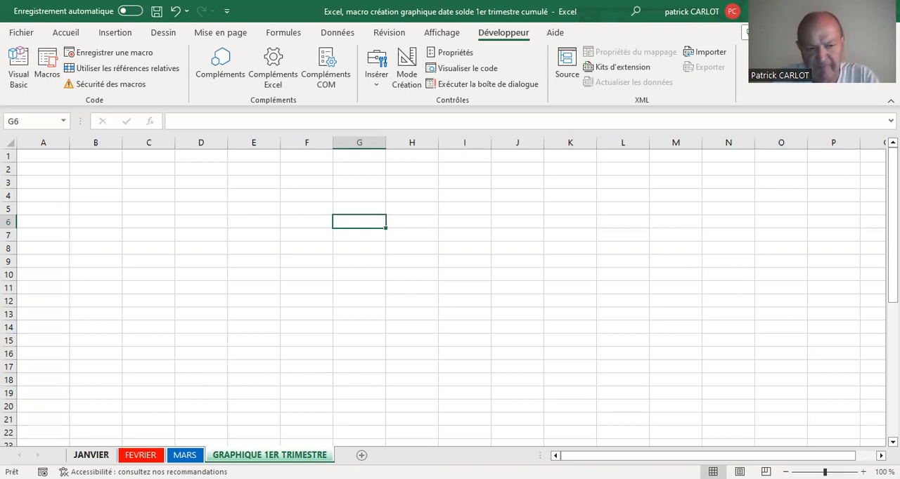
# - Start recording a macro named "graph", stored in this workbook, from the JANVIER sheet
pyautogui.click(92, 455)
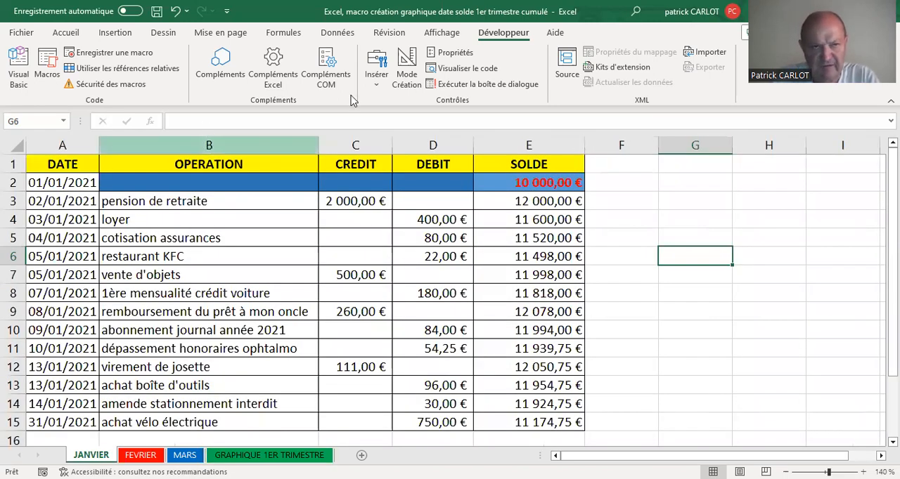
pyautogui.click(109, 55)
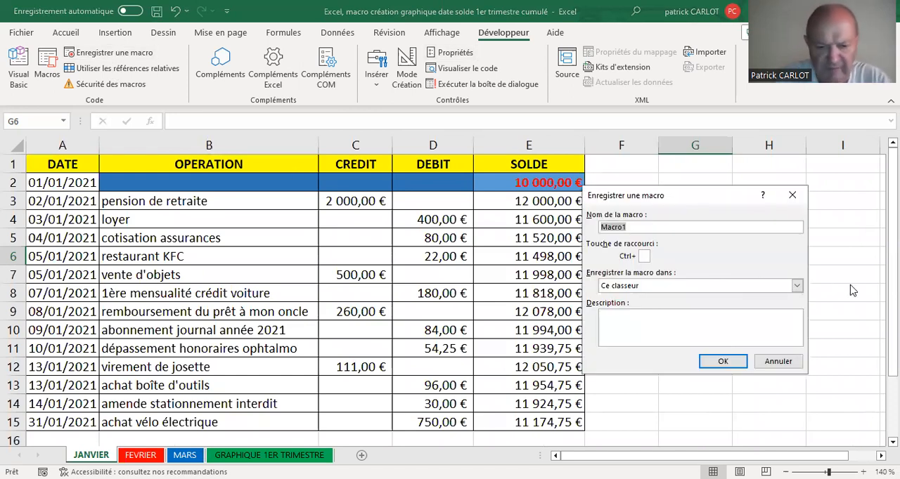
pyautogui.write('graph')
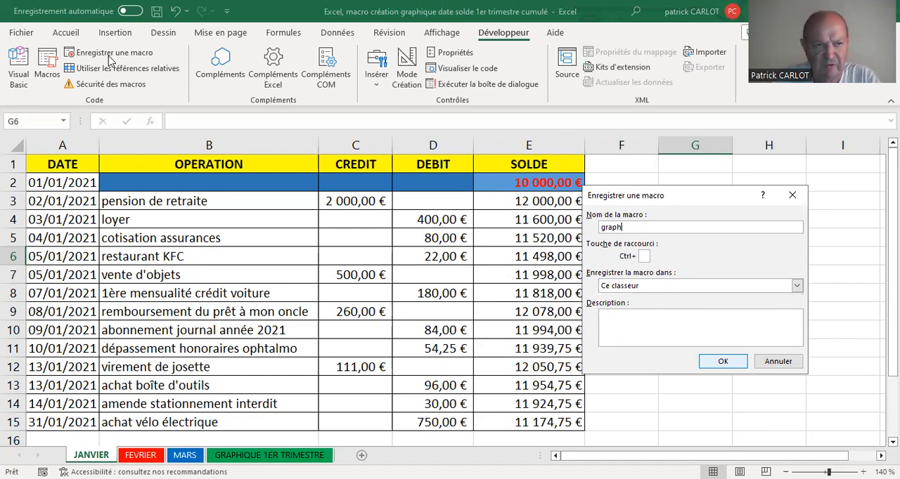
pyautogui.press('Return')
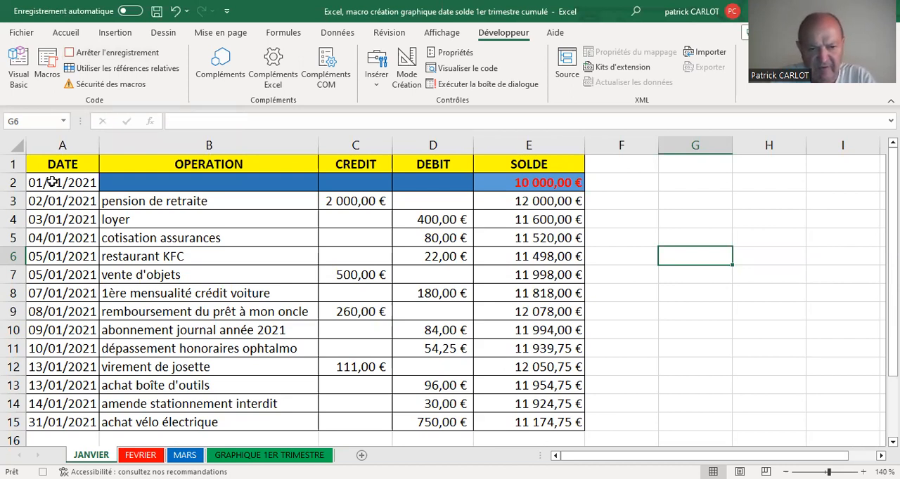
# - Copy the JANVIER dates A2:A15 and balances E2:E15 and paste them at A1 of the GRAPHIQUE 1ER TRIMESTRE sheet
pyautogui.moveTo(53, 182); pyautogui.dragTo(49, 414)
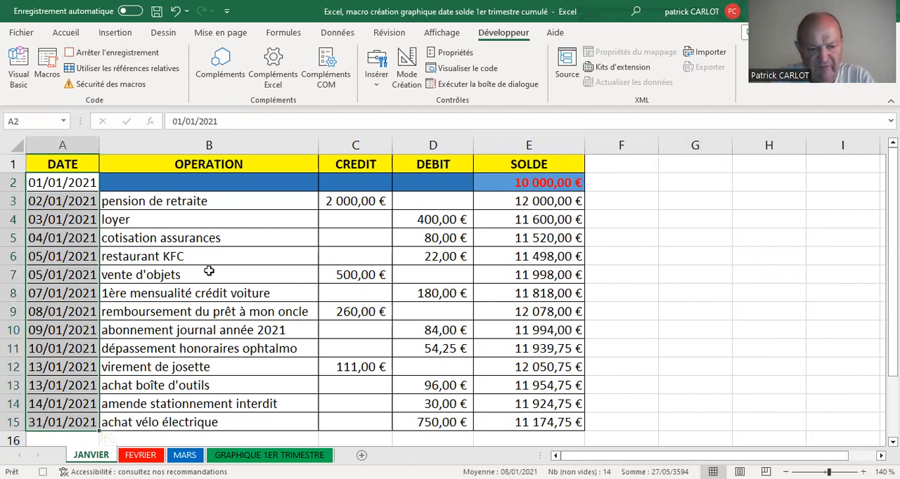
pyautogui.moveTo(518, 181); pyautogui.dragTo(516, 418)
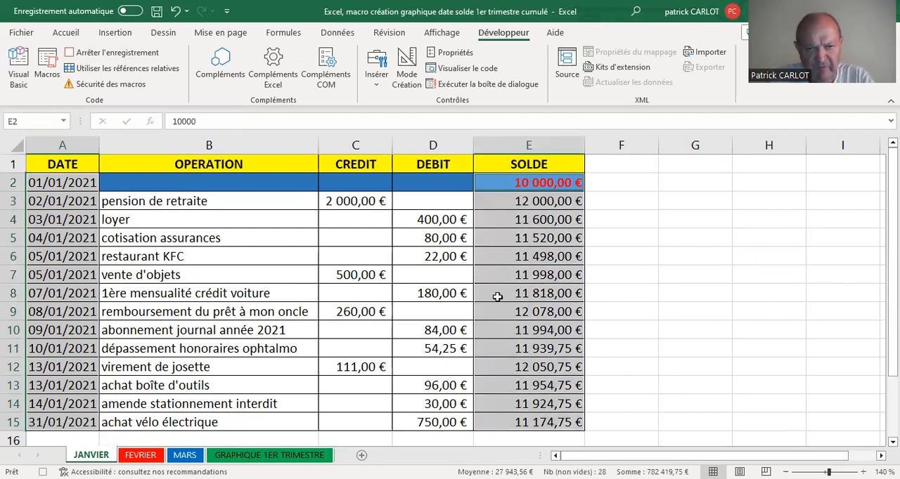
pyautogui.rightClick(514, 240)
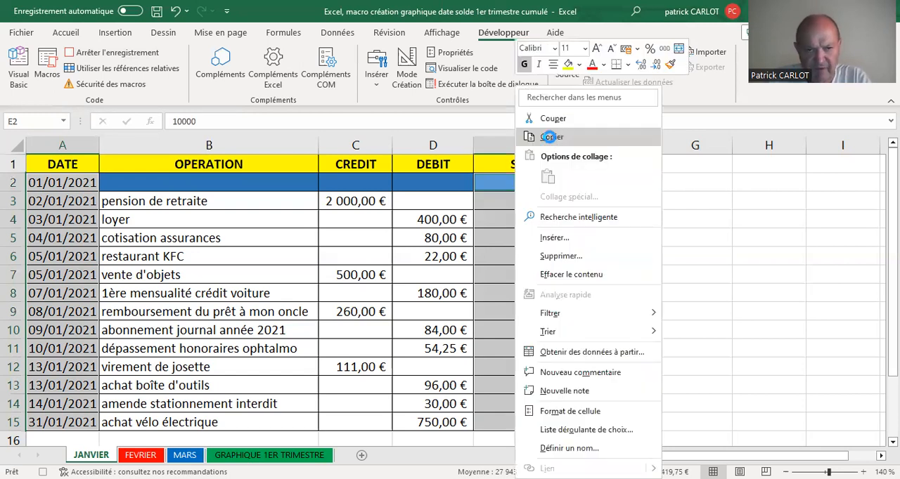
pyautogui.click(551, 136)
pyautogui.click(269, 455)
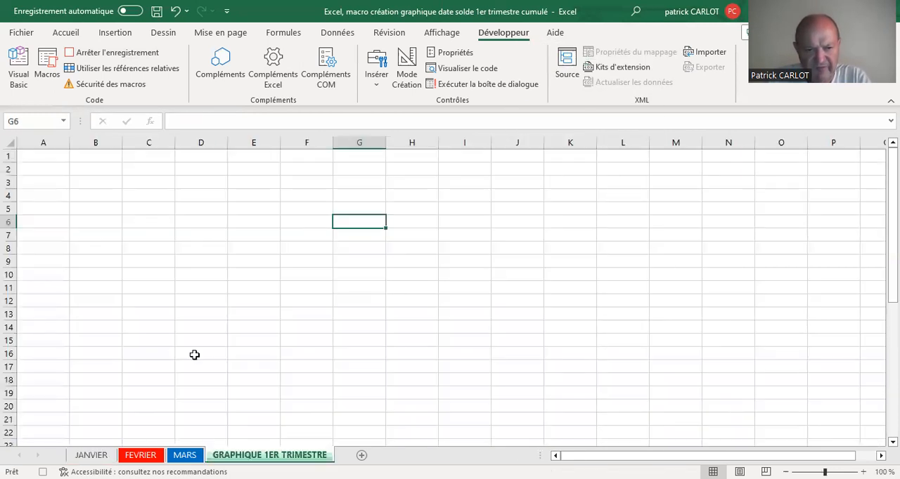
pyautogui.click(48, 155)
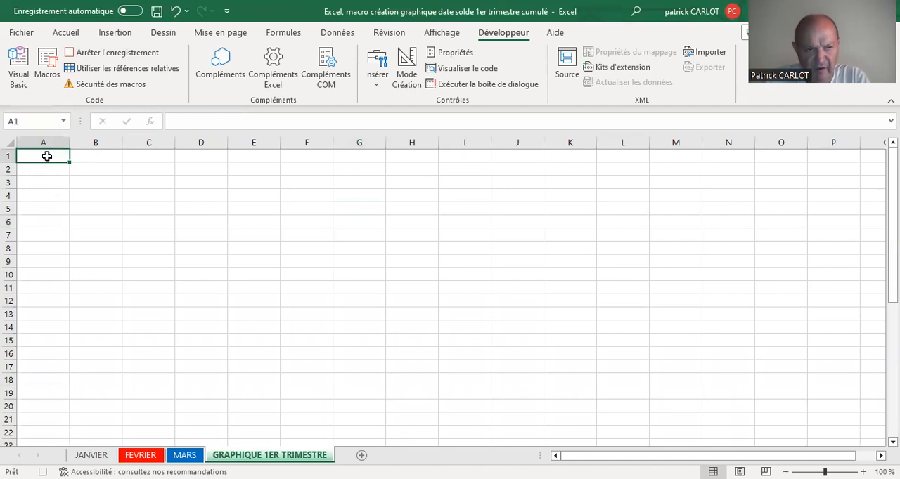
pyautogui.rightClick(46, 156)
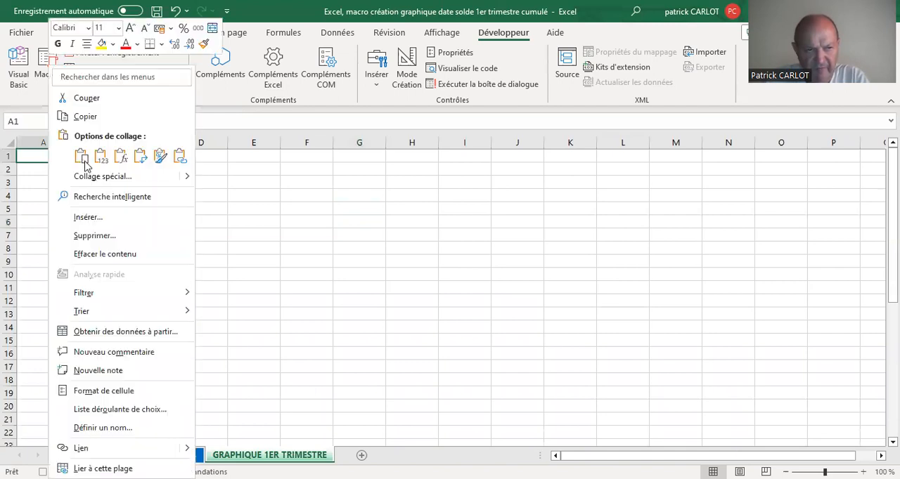
pyautogui.click(82, 158)
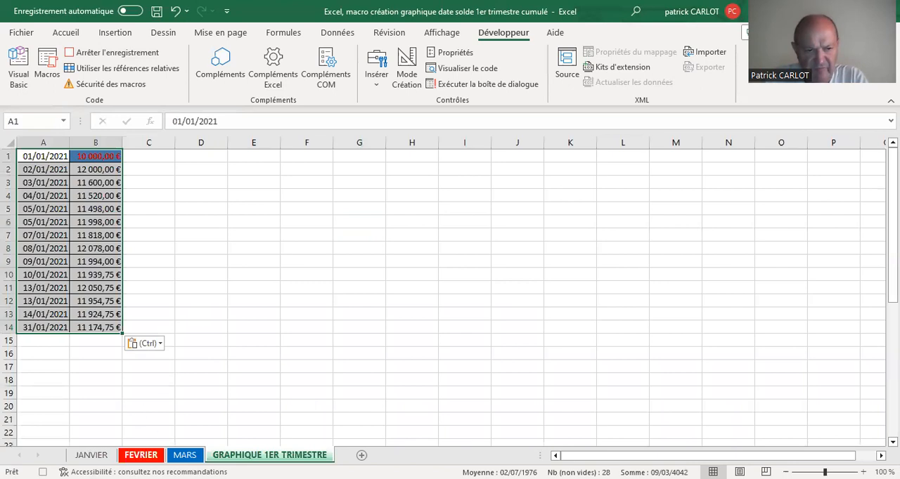
# - Copy the FEVRIER dates A2:A15 and balances E2:E15 and paste them at A15 of GRAPHIQUE 1ER TRIMESTRE, below January's data
pyautogui.click(144, 456)
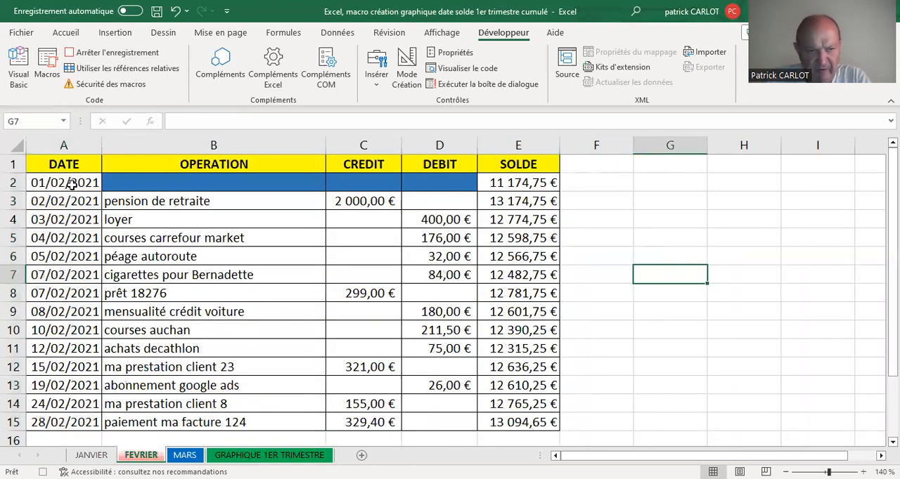
pyautogui.moveTo(63, 183); pyautogui.dragTo(70, 421)
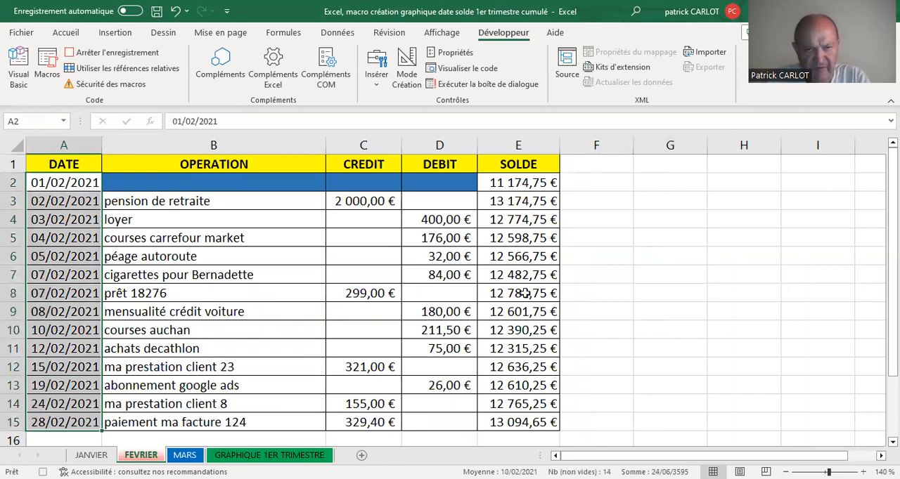
pyautogui.moveTo(518, 183); pyautogui.dragTo(524, 421)
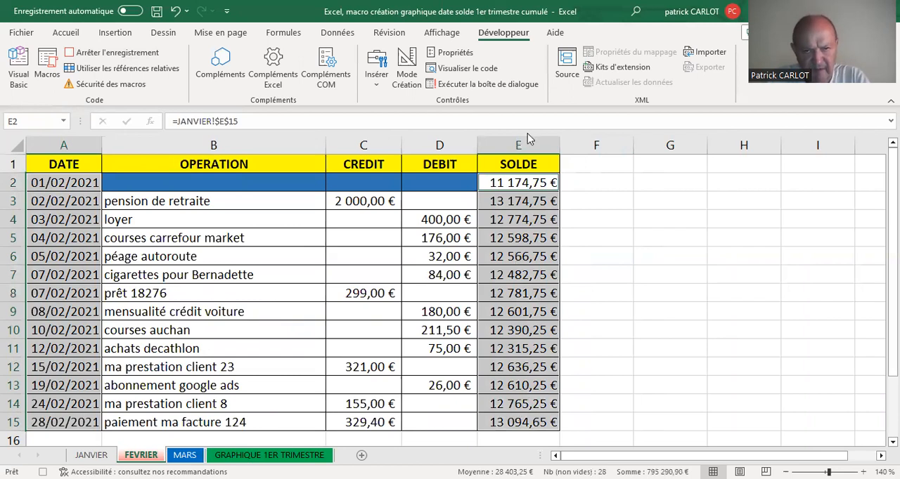
pyautogui.hotkey('ctrl', 'c')
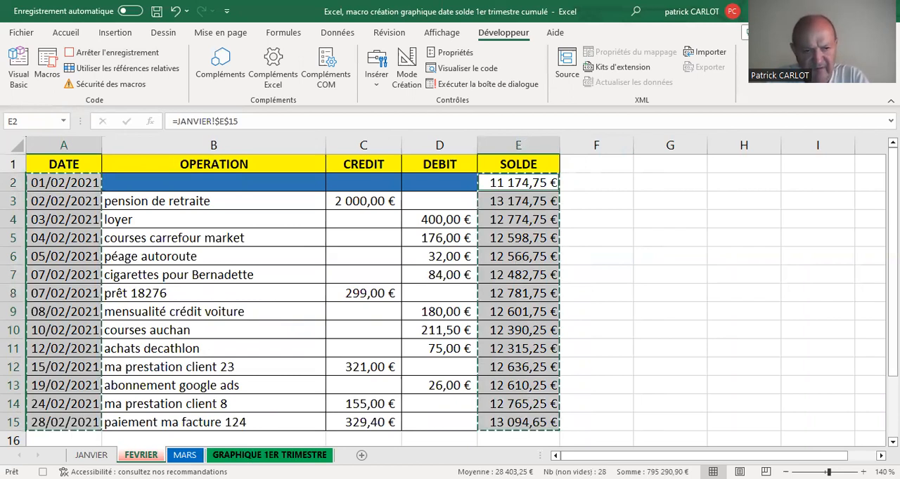
pyautogui.hotkey('ctrl', 'pagedown')
pyautogui.hotkey('ctrl', 'pagedown')
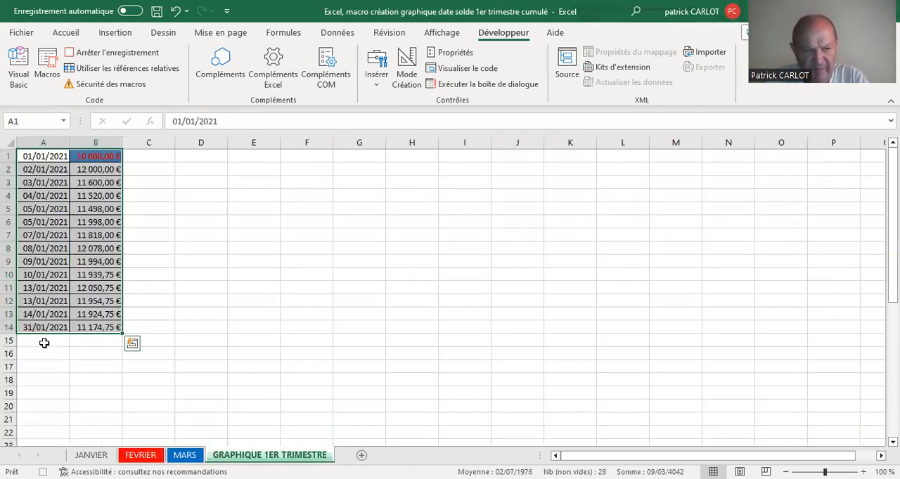
pyautogui.click(43, 340)
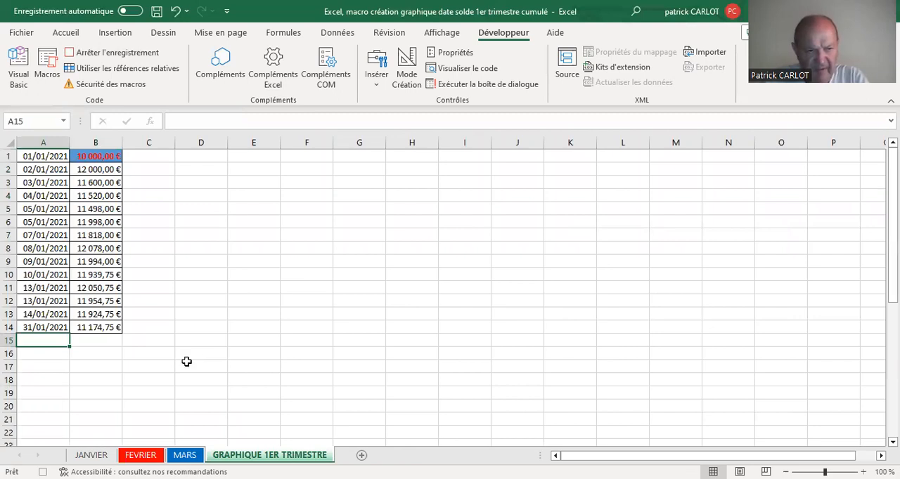
pyautogui.hotkey('ctrl', 'v')
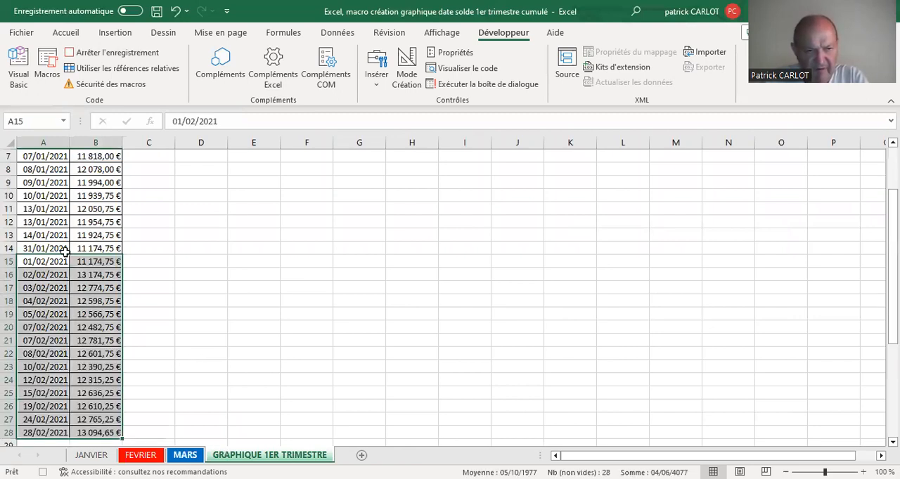
# - Copy the MARS dates A2:A15 and balances E2:E15 and paste them at A29 of GRAPHIQUE 1ER TRIMESTRE, below February's data
pyautogui.hotkey('ctrl', 'pageup')
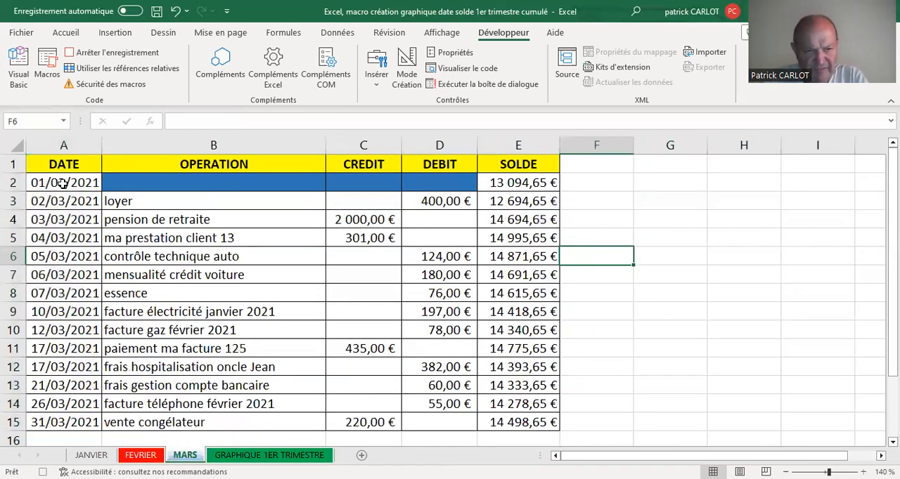
pyautogui.moveTo(62, 182); pyautogui.dragTo(46, 227)
pyautogui.moveTo(46, 309); pyautogui.dragTo(67, 421)
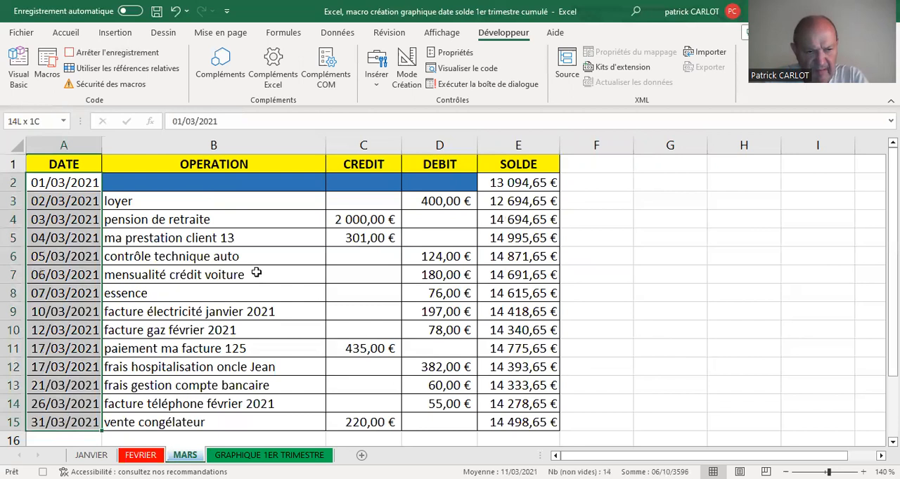
pyautogui.moveTo(515, 182); pyautogui.dragTo(499, 421)
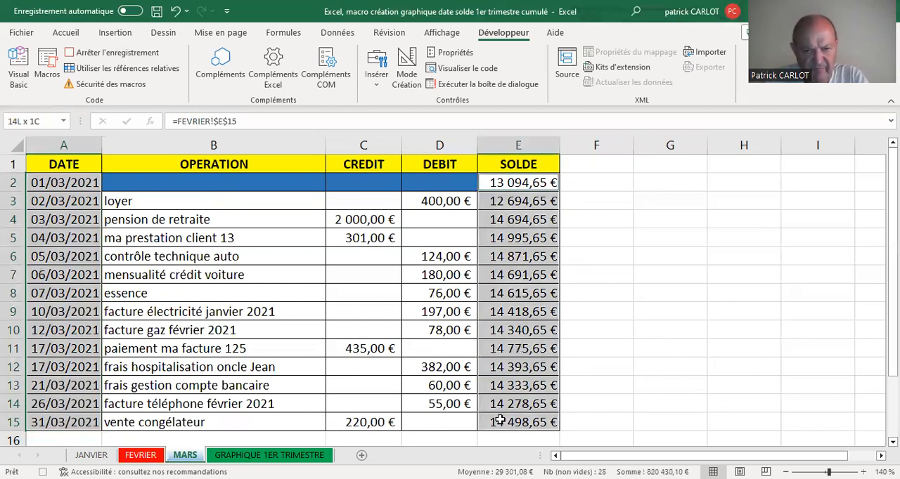
pyautogui.rightClick(515, 291)
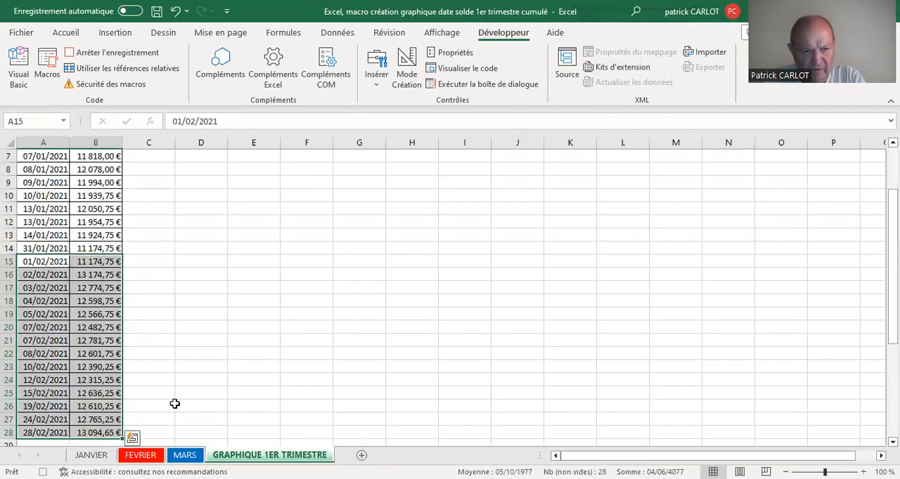
pyautogui.scroll(-3, 36, 327)
pyautogui.click(36, 326)
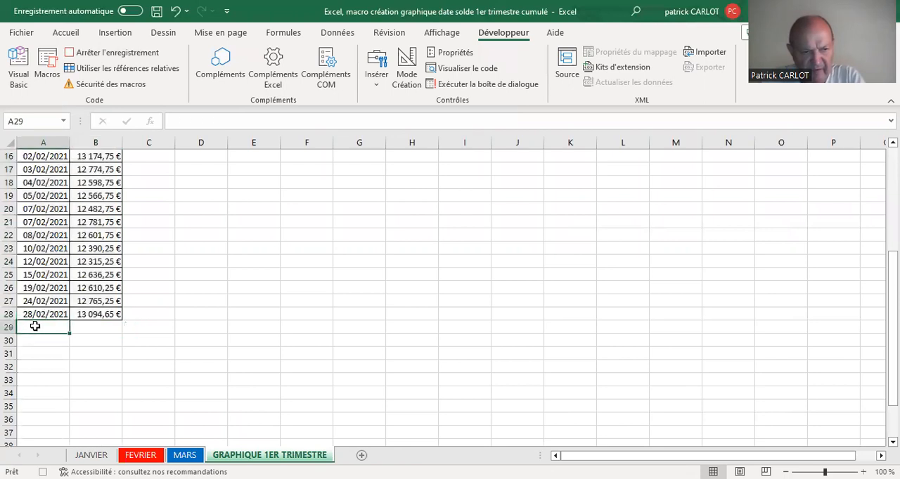
pyautogui.rightClick(35, 326)
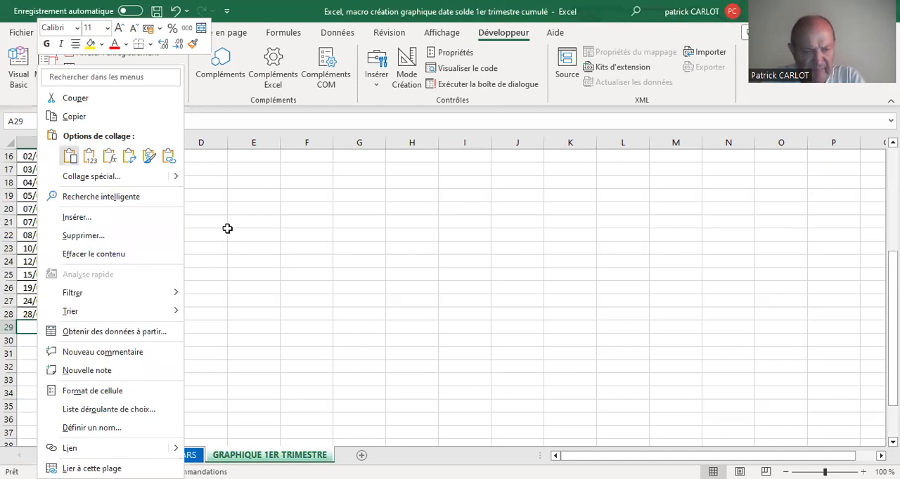
pyautogui.hotkey('ctrl', 'v')
pyautogui.scroll(-3, 239, 250)
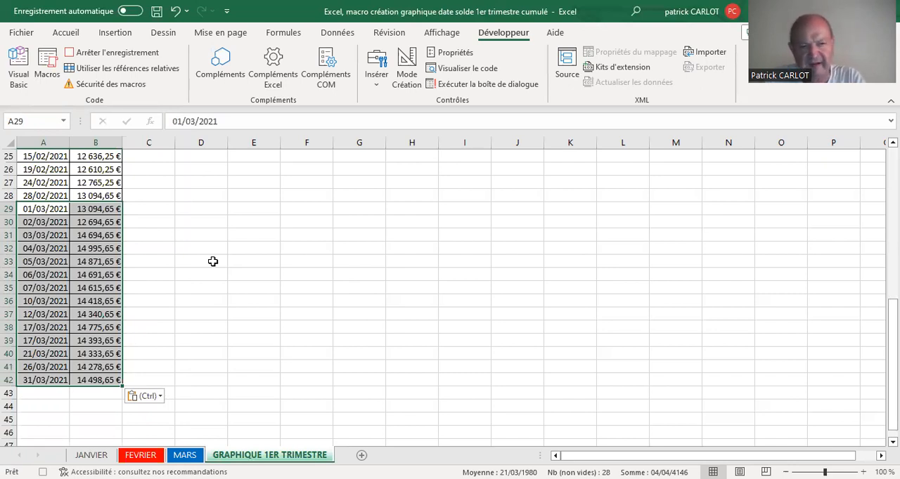
pyautogui.scroll(8, 213, 261)
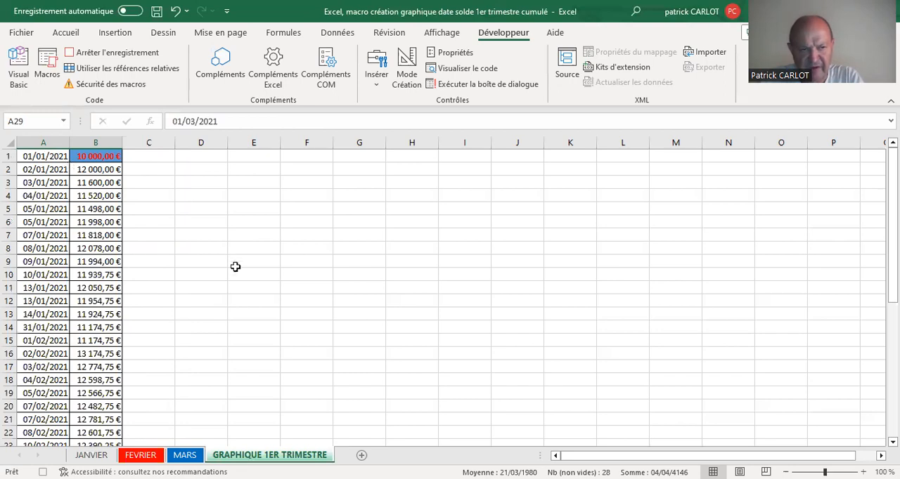
pyautogui.scroll(-10, 242, 275)
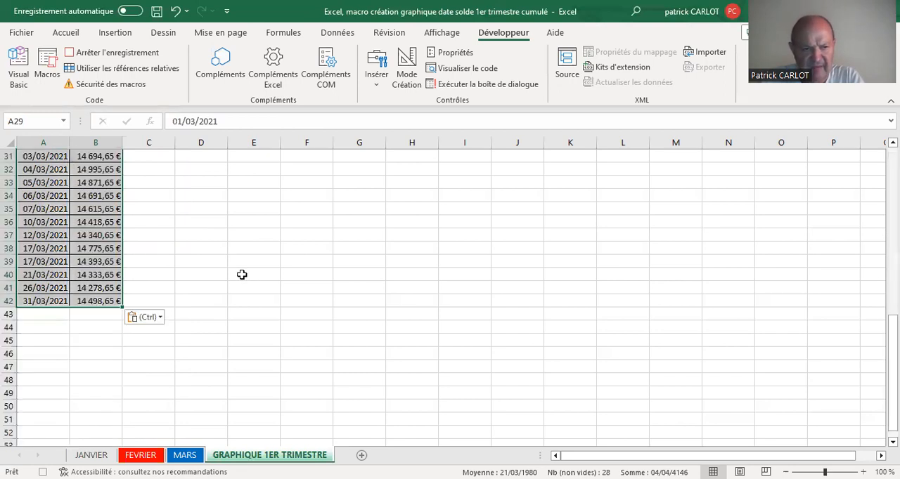
pyautogui.scroll(10, 241, 275)
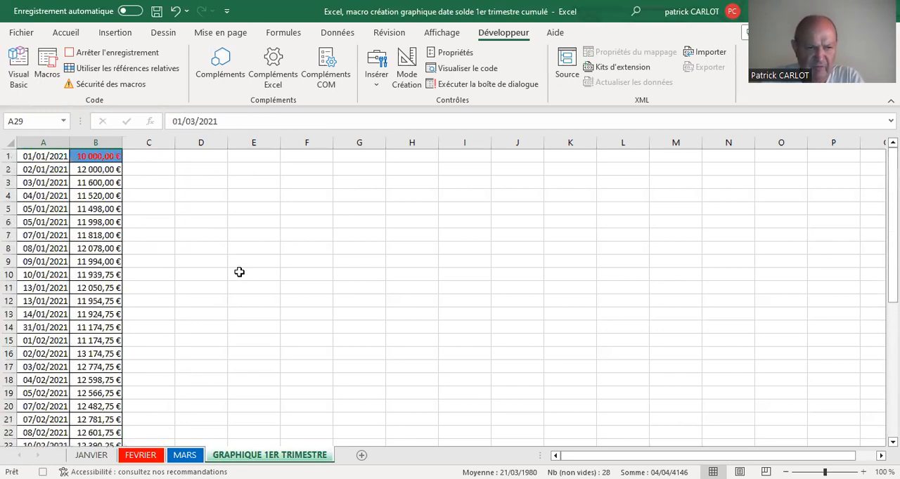
pyautogui.scroll(-6, 239, 272)
# - Insert a line chart from the whole stacked date and balance range A1:B42 on the GRAPHIQUE 1ER TRIMESTRE sheet
pyautogui.scroll(6, 239, 272)
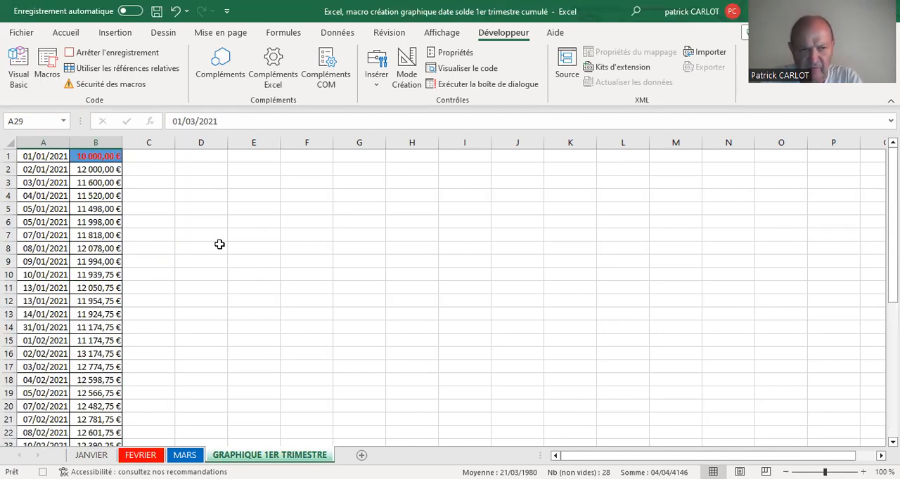
pyautogui.click(52, 191)
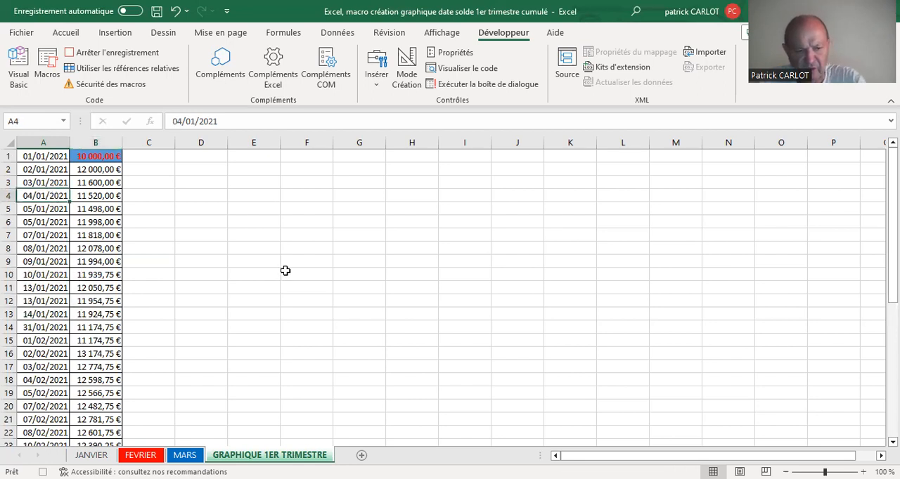
pyautogui.hotkey('ctrl', 'a')
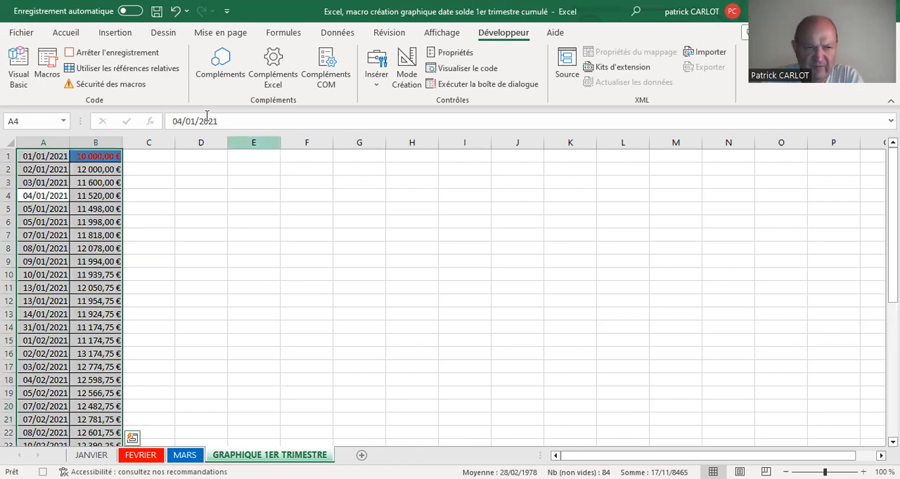
pyautogui.click(115, 33)
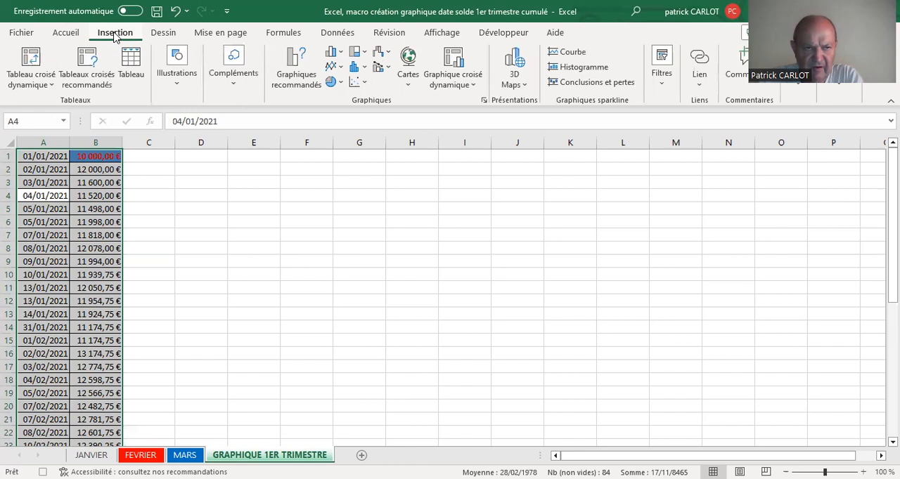
pyautogui.click(340, 67)
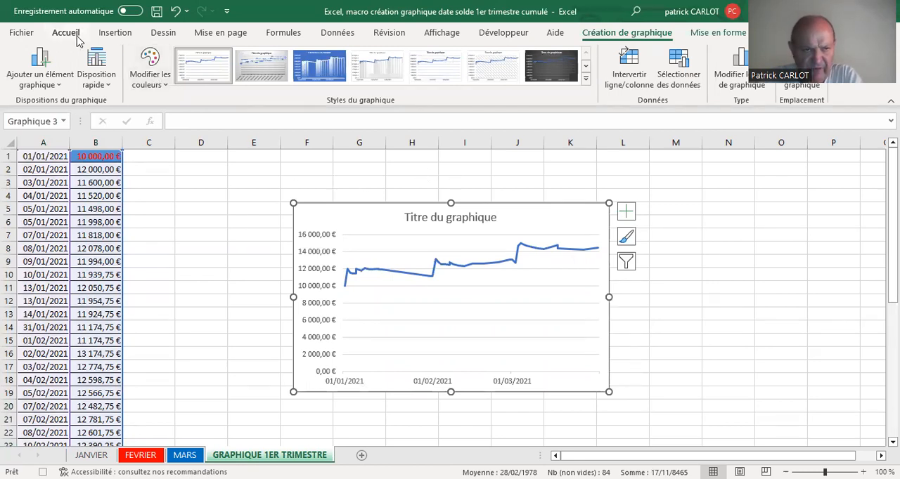
# - Stop the macro recording and delete the chart and columns A to D from the GRAPHIQUE 1ER TRIMESTRE sheet
pyautogui.click(504, 33)
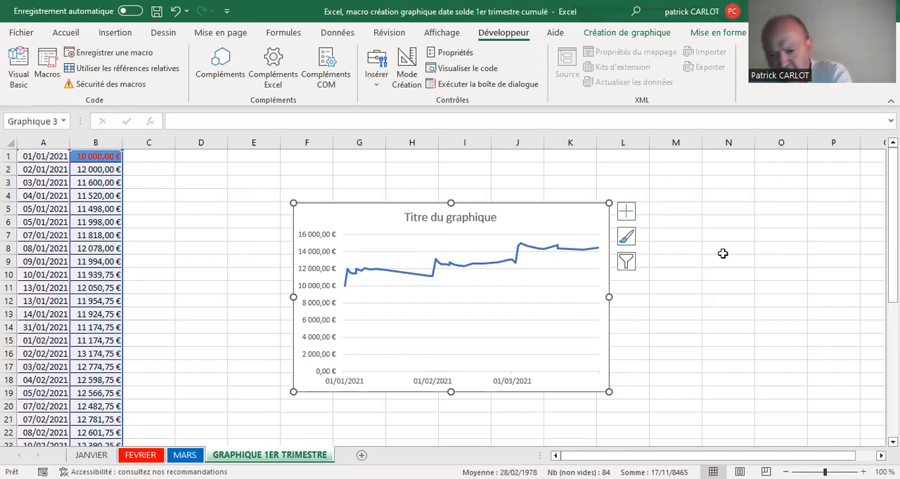
pyautogui.press('Delete')
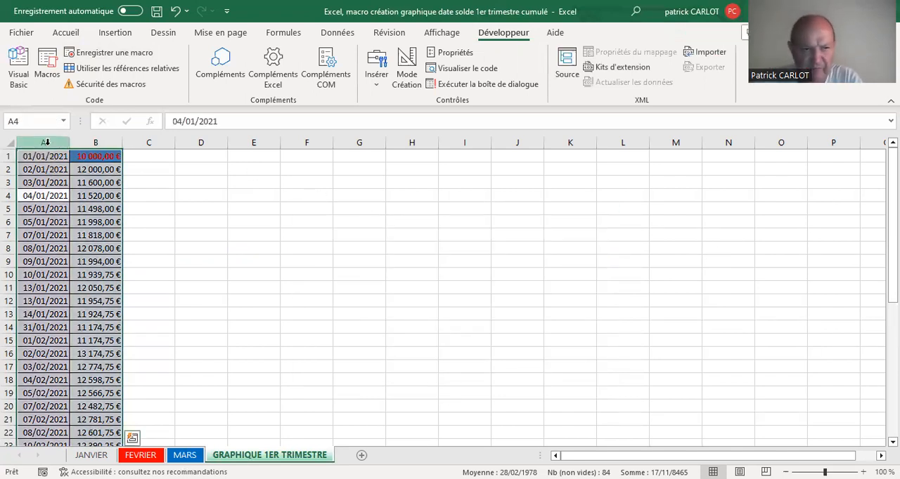
pyautogui.click(45, 142)
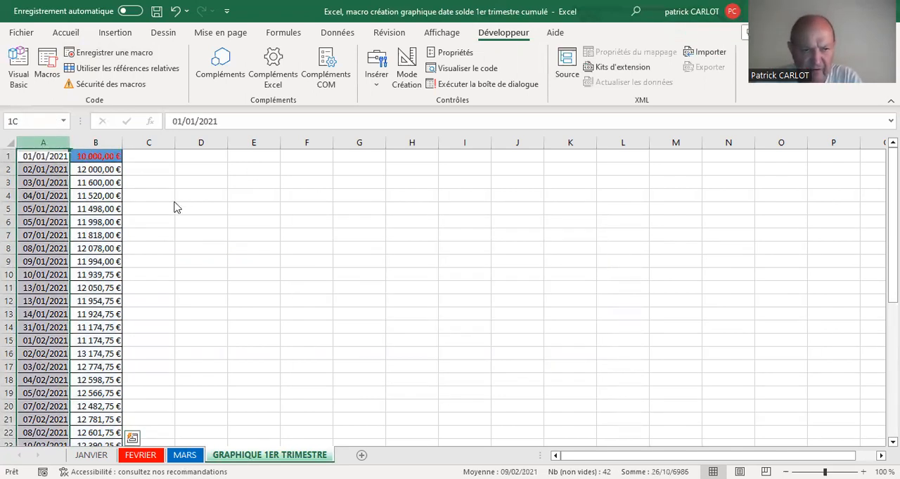
pyautogui.moveTo(176, 208); pyautogui.dragTo(178, 206)
pyautogui.rightClick(177, 206)
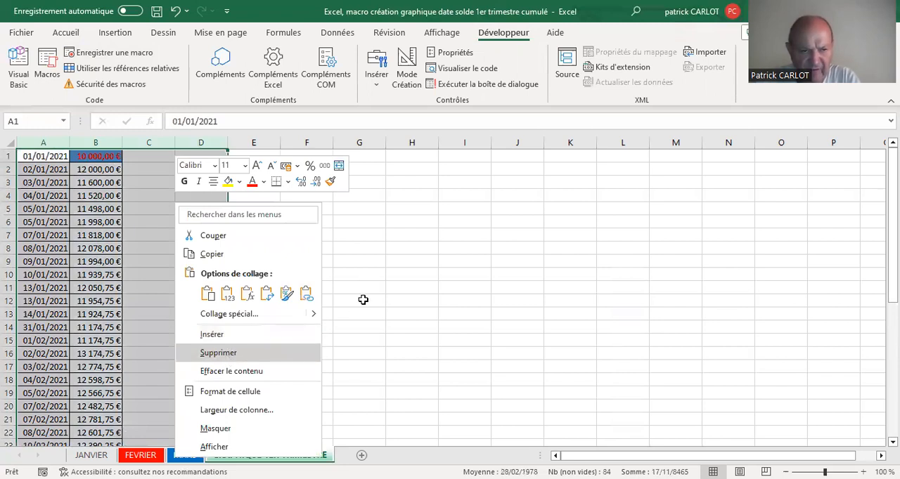
pyautogui.click(302, 353)
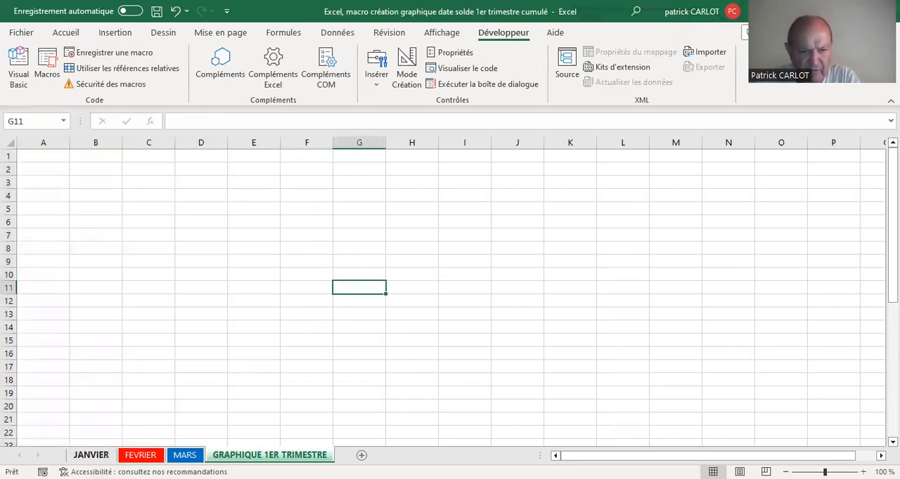
# - Clear the copied-range selections on JANVIER, FEVRIER and MARS by selecting an empty cell on each, and return to the JANVIER sheet
pyautogui.click(91, 455)
pyautogui.click(610, 291)
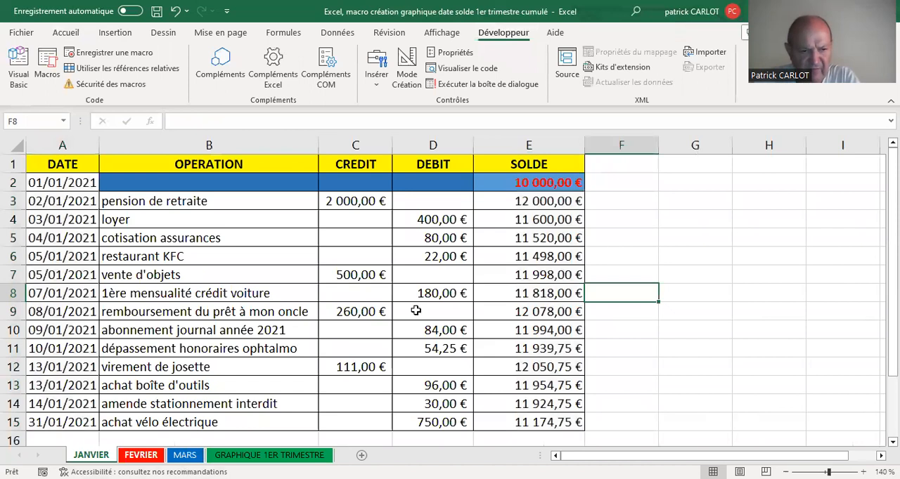
pyautogui.hotkey('ctrl', 'pagedown')
pyautogui.click(666, 290)
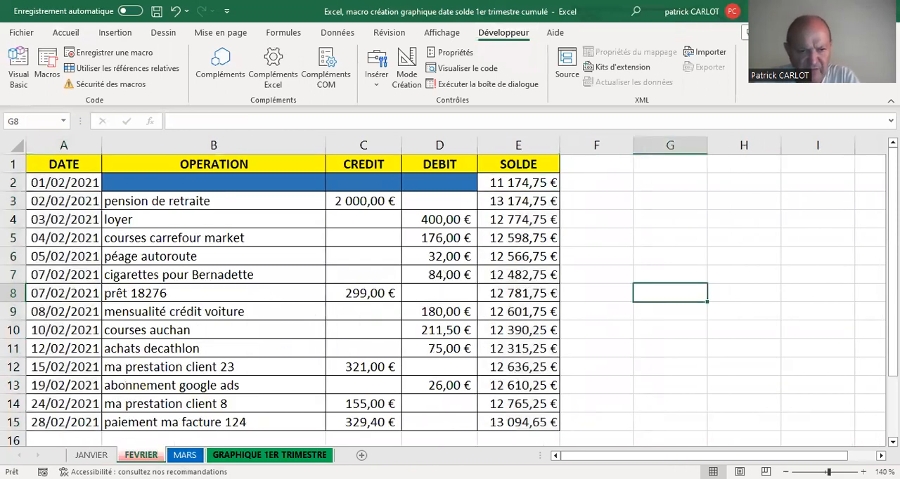
pyautogui.hotkey('ctrl', 'pagedown')
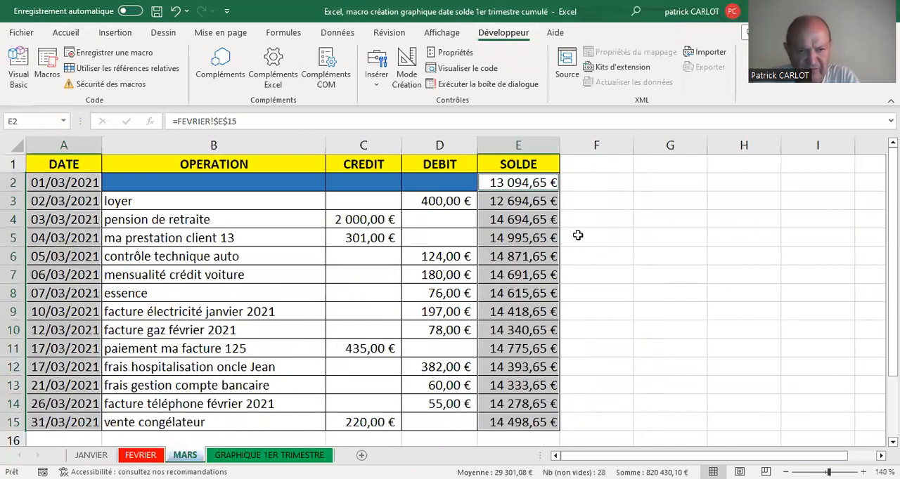
pyautogui.click(577, 236)
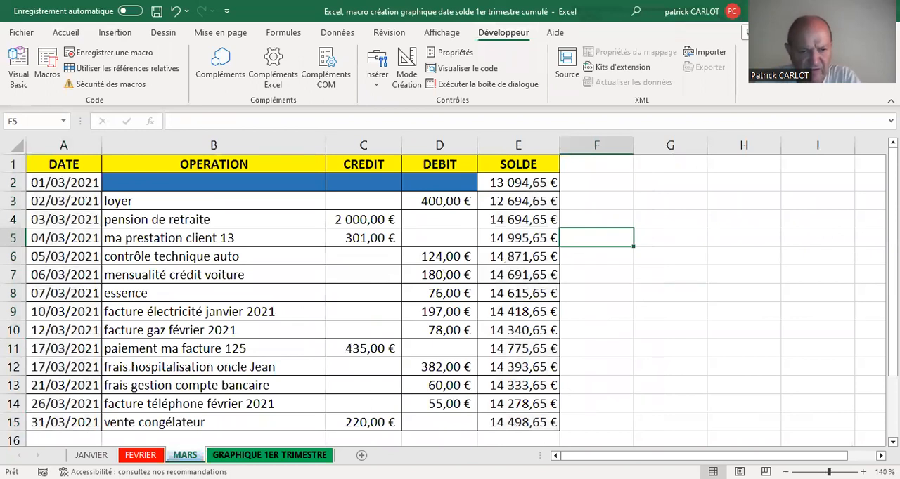
pyautogui.hotkey('ctrl', 'pagedown')
pyautogui.click(92, 455)
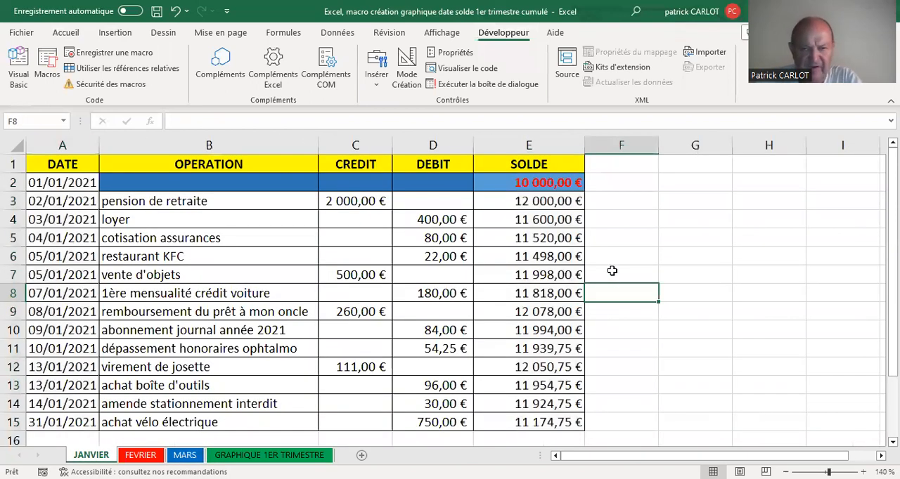
# - Open the graph macro's code in step-by-step mode, review it down to End Sub, and close the editor, stopping the debugger
pyautogui.click(47, 67)
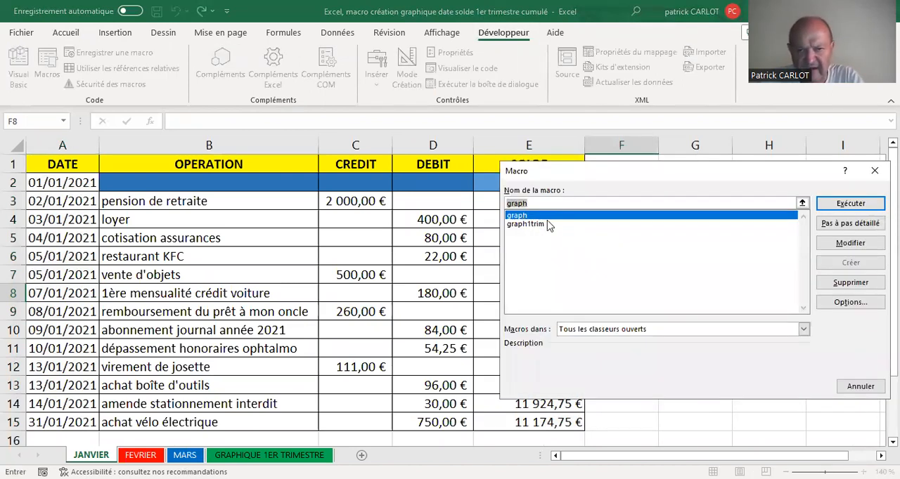
pyautogui.click(849, 223)
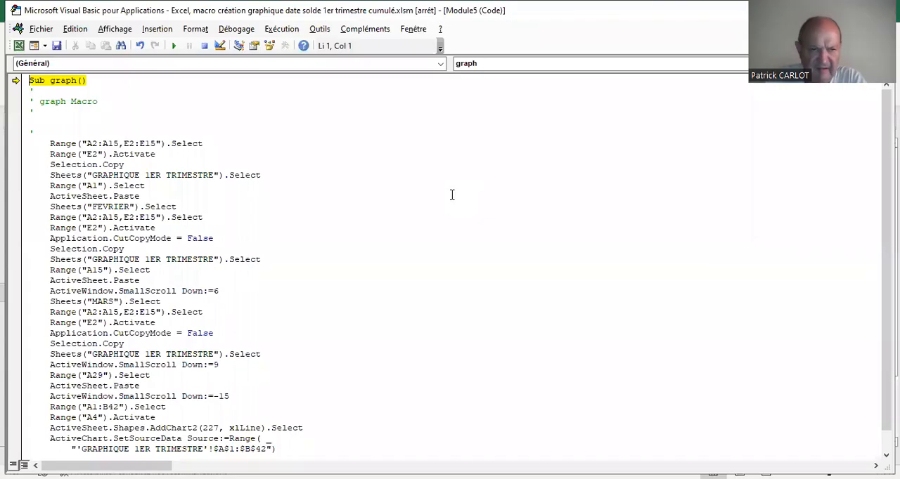
pyautogui.scroll(-1, 452, 203)
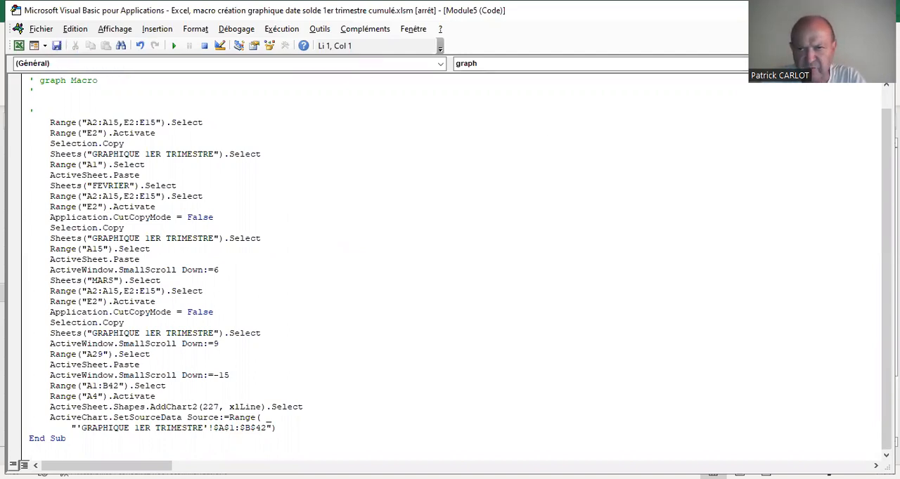
pyautogui.click(879, 10)
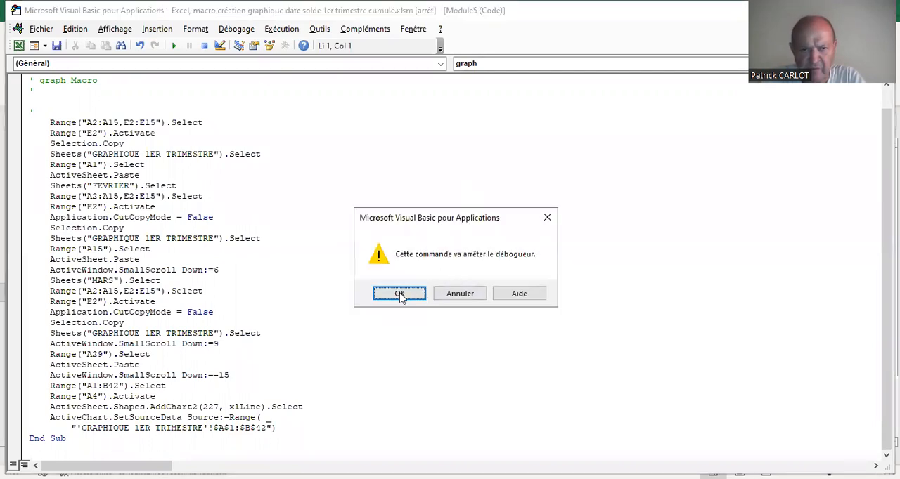
pyautogui.press('Return')
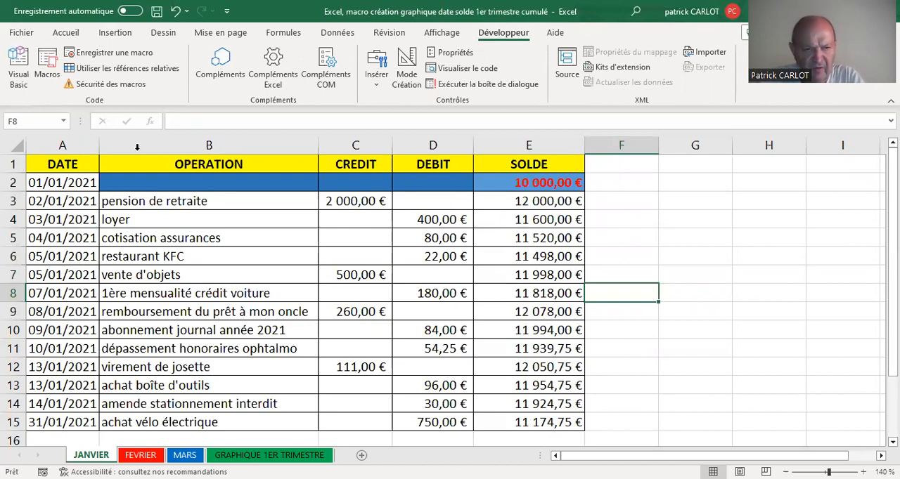
# - Run the graph macro from the JANVIER sheet
pyautogui.click(47, 71)
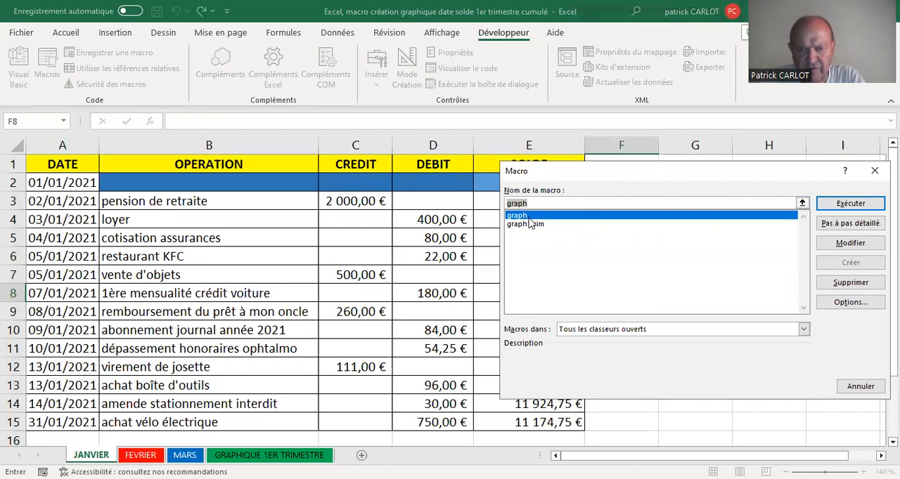
pyautogui.click(838, 205)
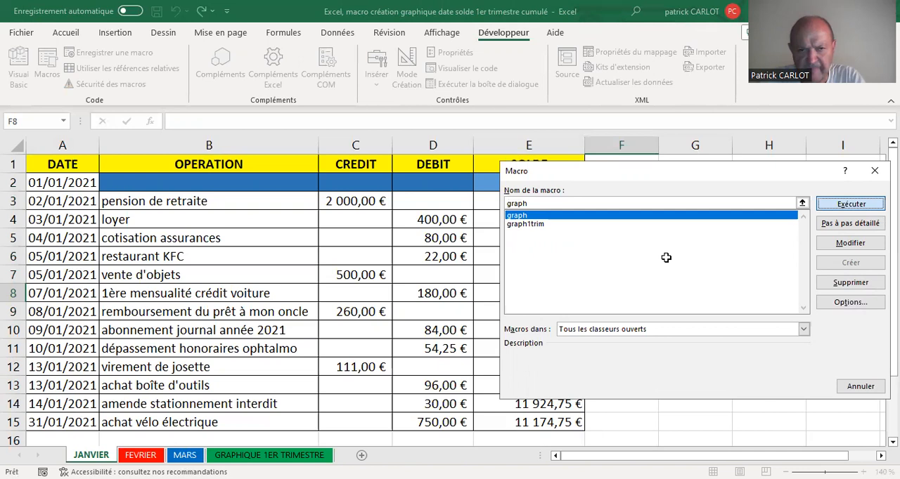